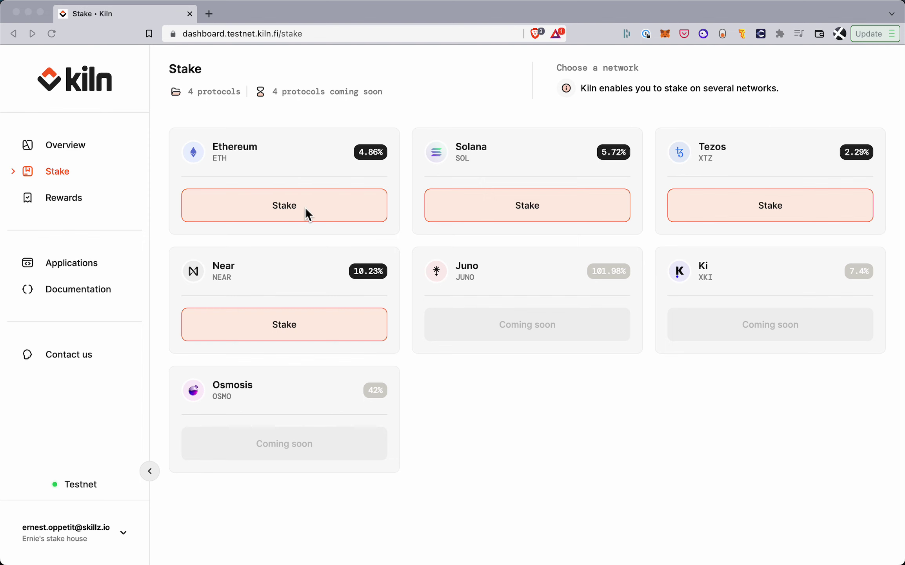
Step: Open the Ethereum staking page and review its network stats, staking mechanics and frequently asked questions
left_click(280, 210)
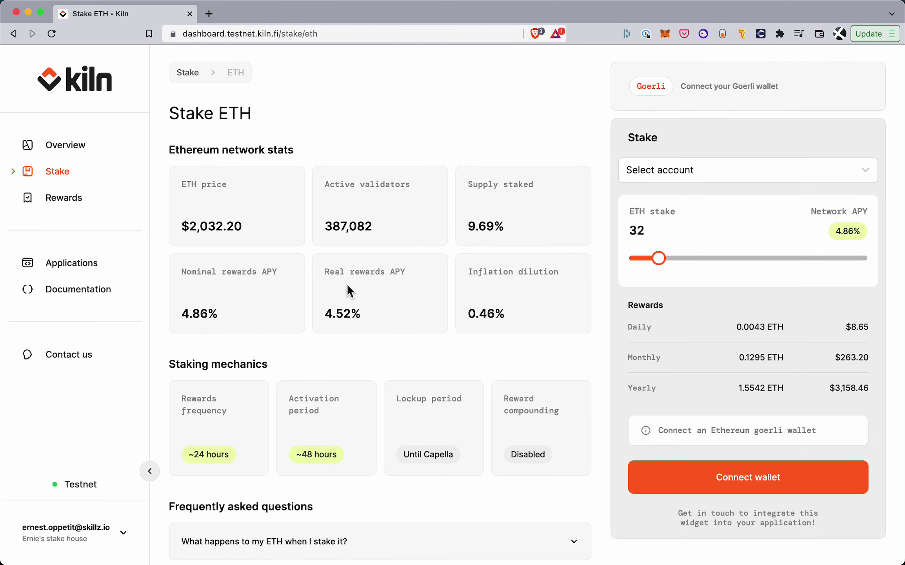
scroll(352, 384, "down", 2)
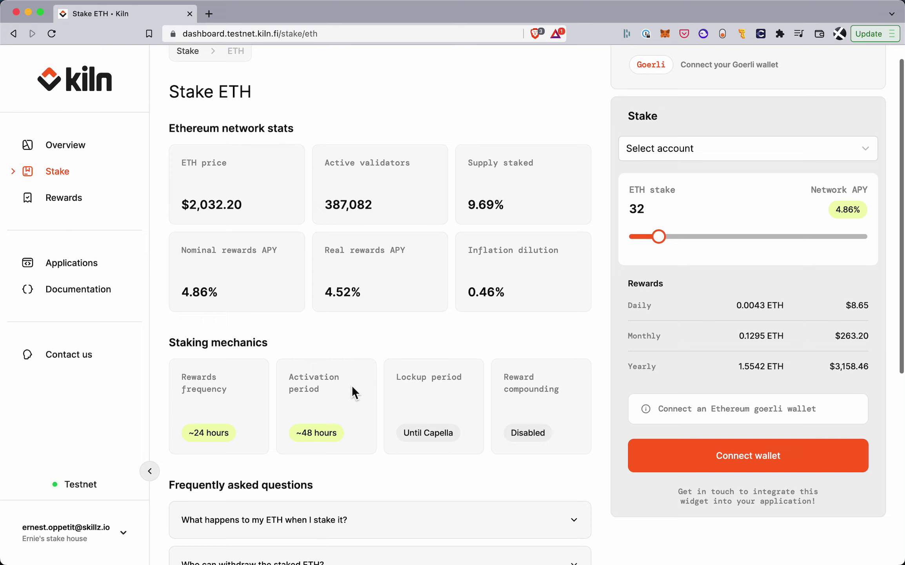
scroll(353, 388, "up", 2)
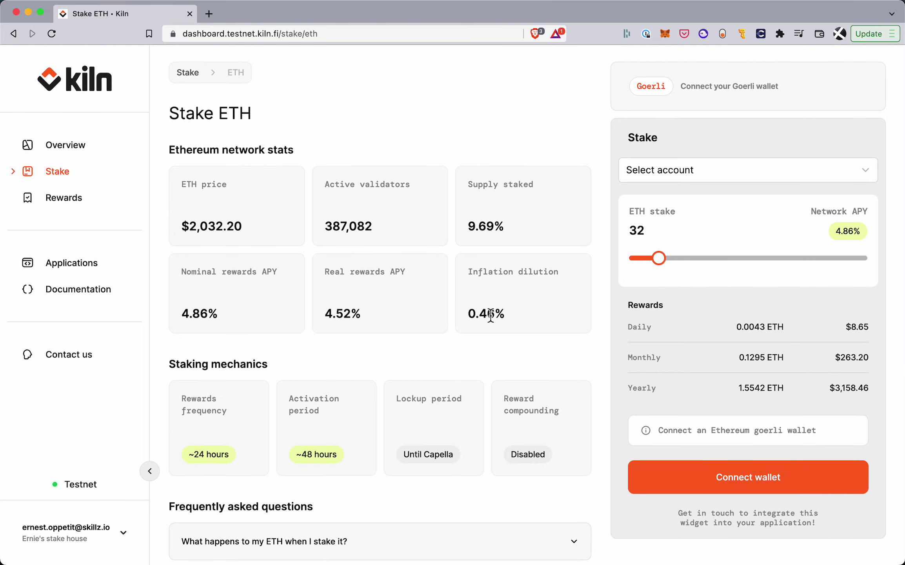
scroll(491, 348, "down", 4)
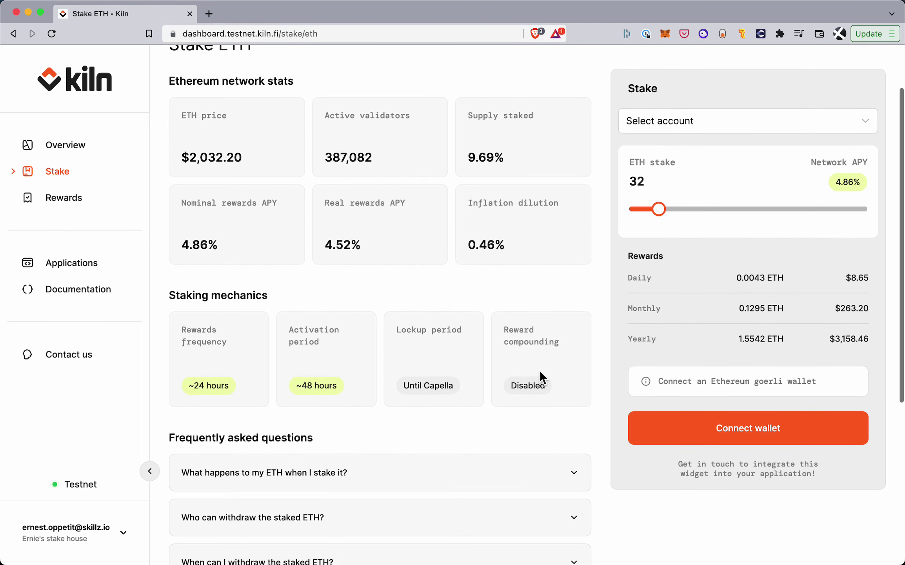
scroll(437, 409, "down", 2)
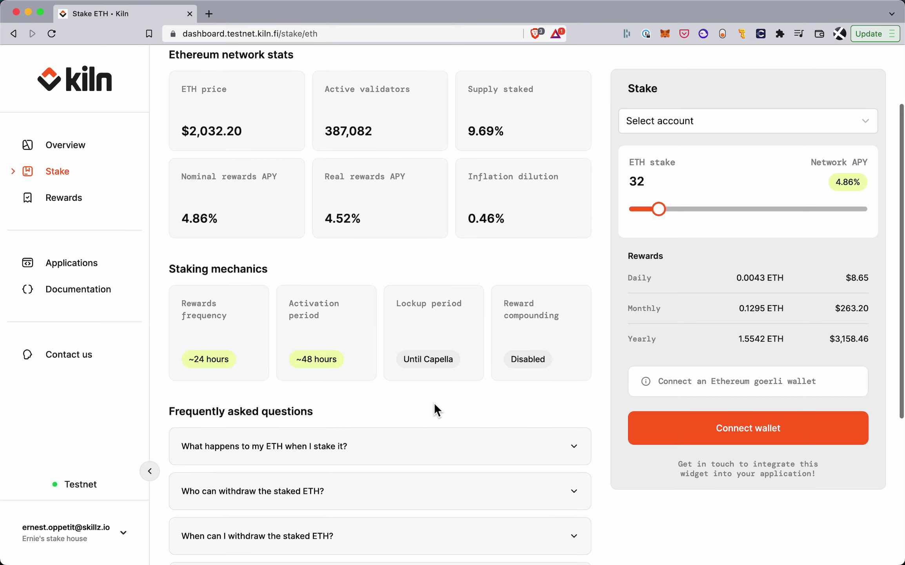
scroll(434, 408, "down", 3)
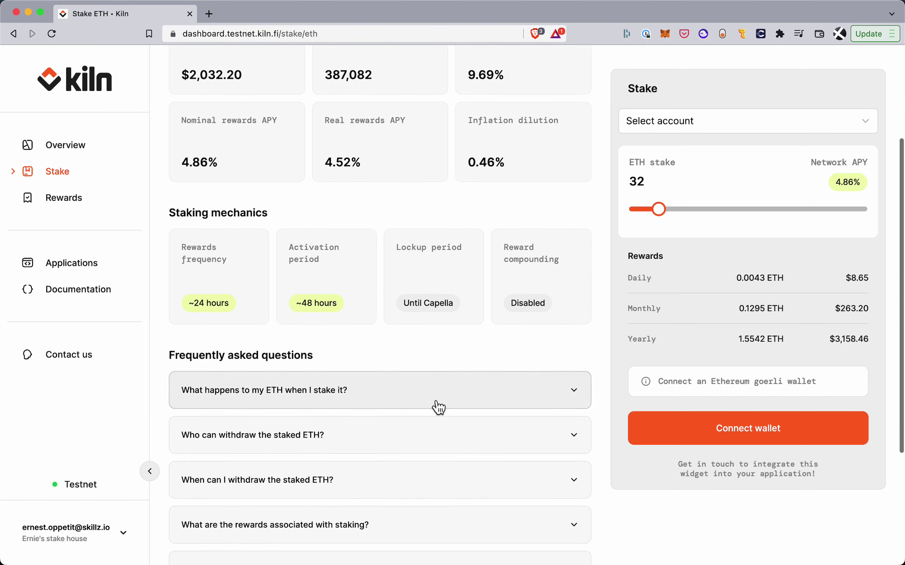
scroll(422, 479, "down", 1)
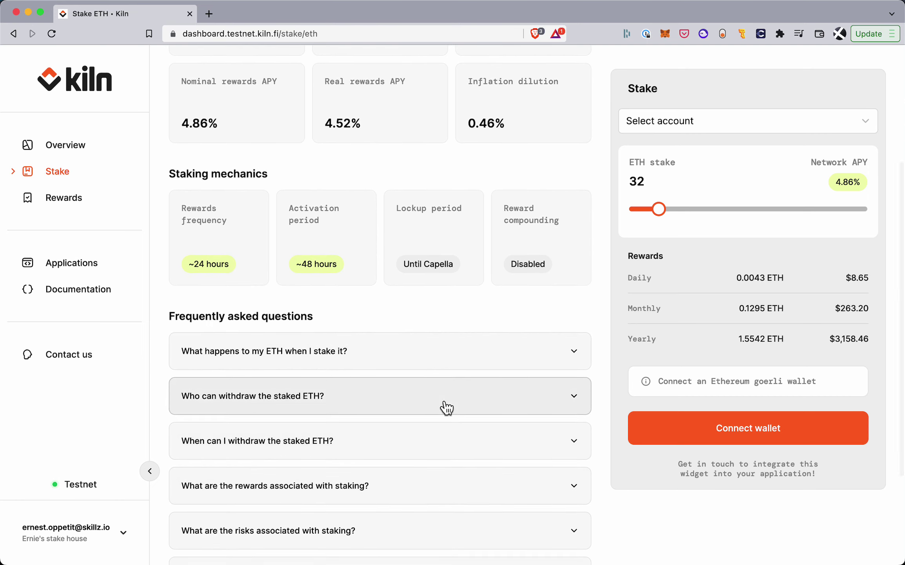
scroll(447, 407, "up", 1)
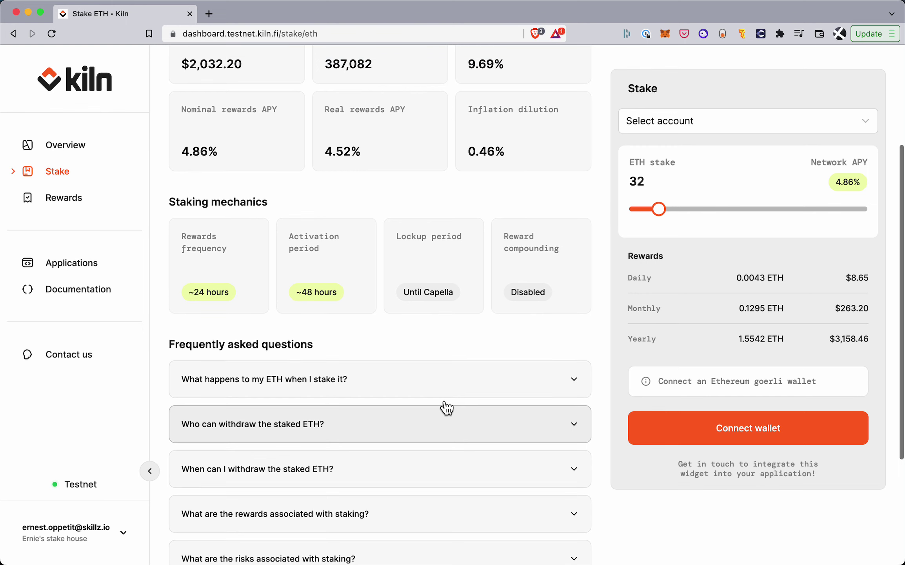
scroll(461, 387, "up", 8)
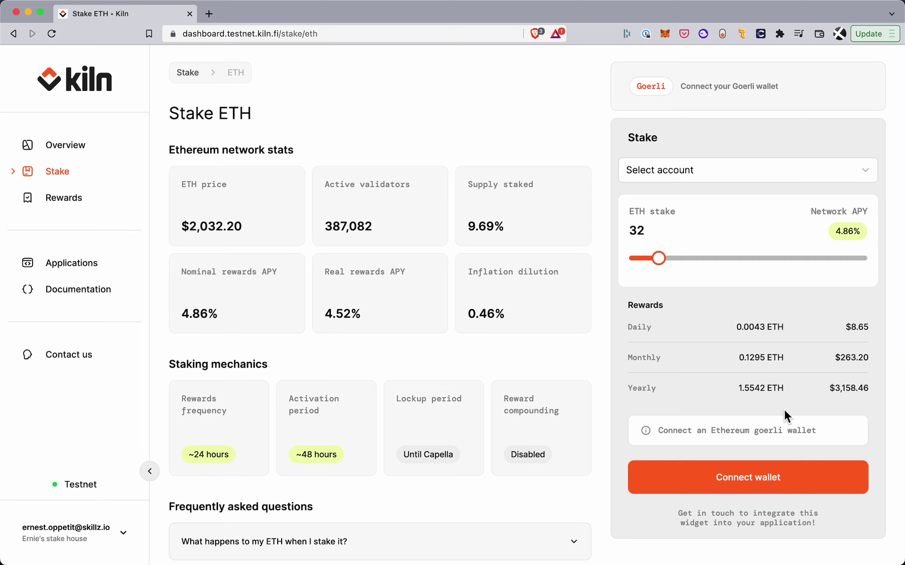
Step: Choose My treasury as the staking account with a 32 ETH stake, and review the estimated rewards
left_click(792, 176)
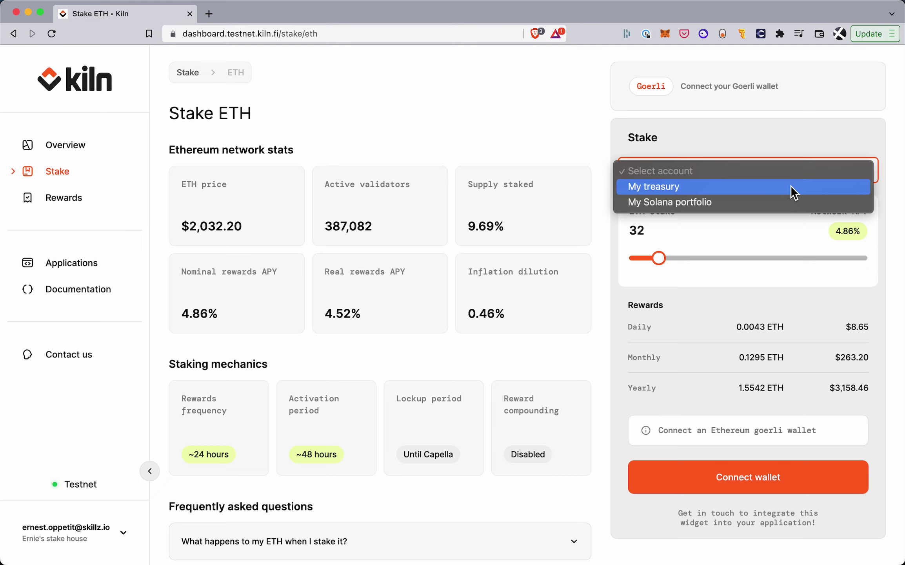
left_click(792, 187)
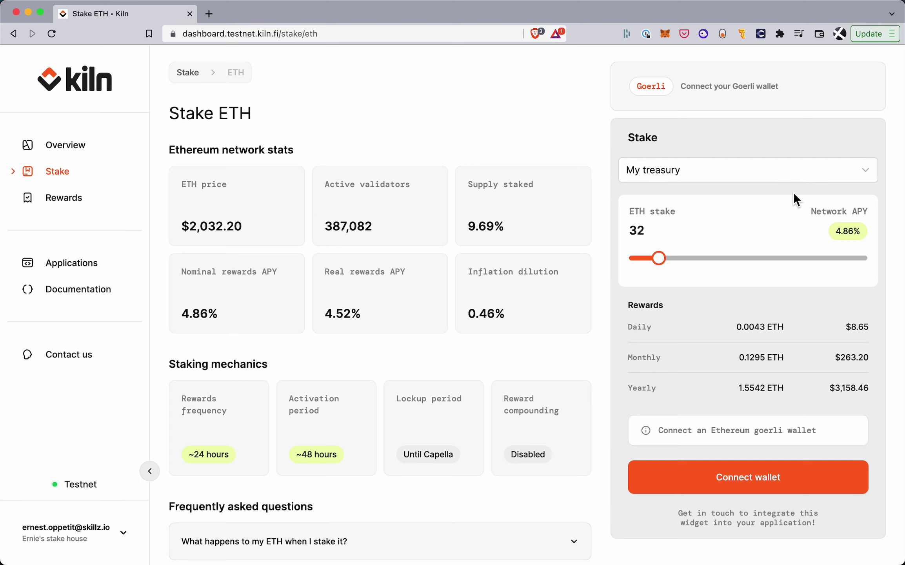
scroll(716, 298, "down", 1)
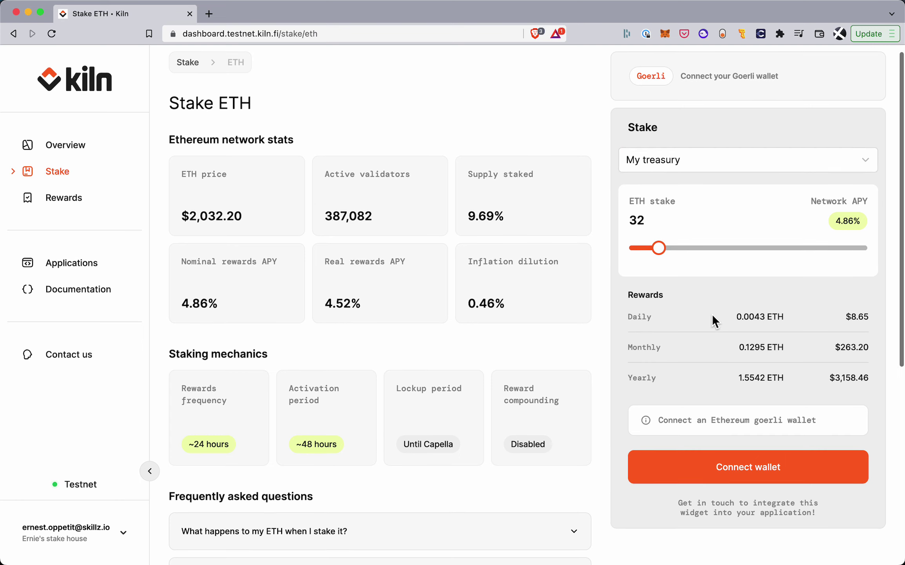
mouse_move(660, 247)
left_mouse_down()
mouse_move(786, 248)
mouse_move(659, 246)
left_mouse_up()
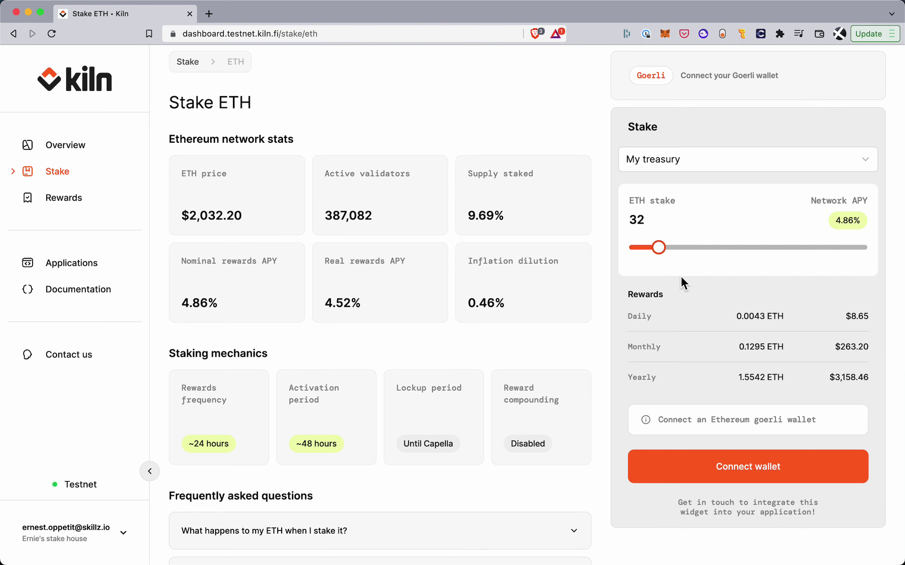
scroll(682, 277, "down", 1)
scroll(681, 276, "up", 1)
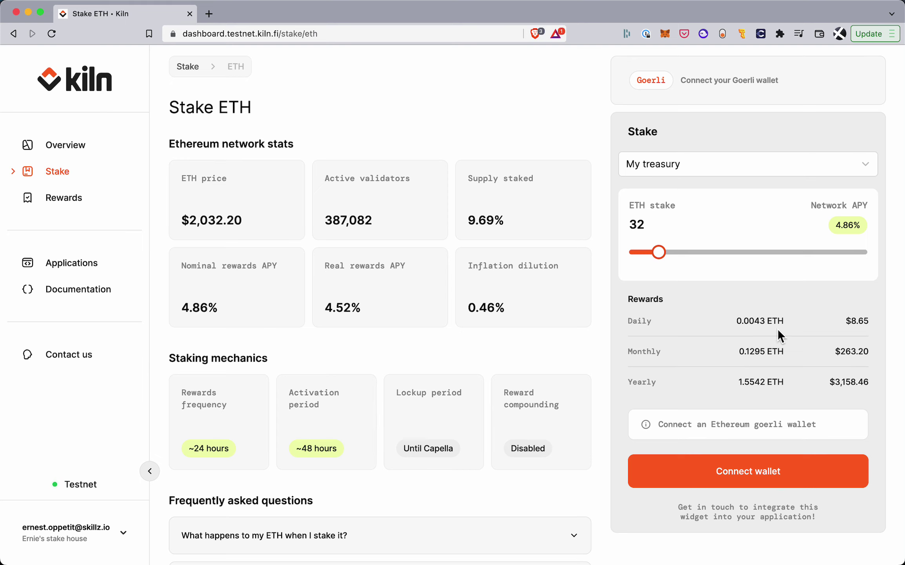
scroll(716, 366, "down", 1)
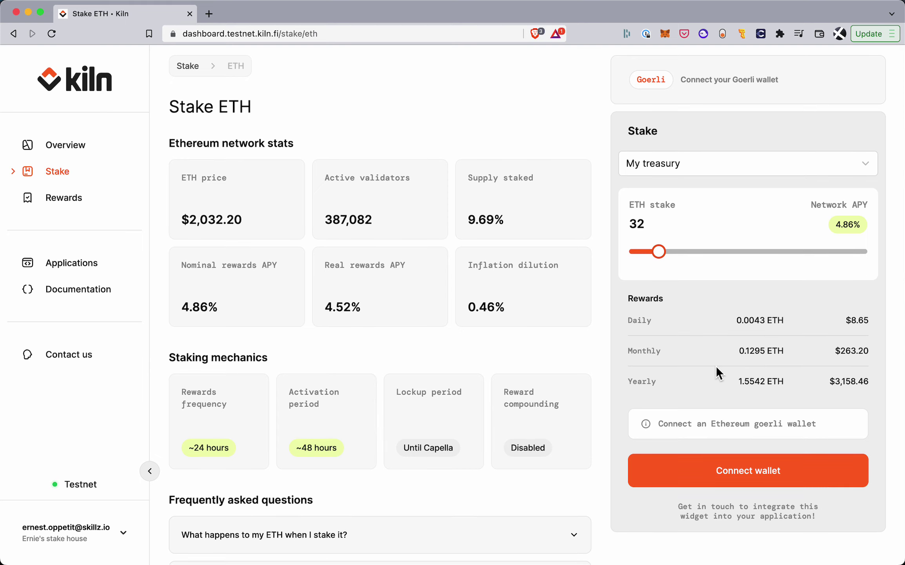
Step: Connect the Demo Wallet account to the staking page through Metamask
left_click(732, 472)
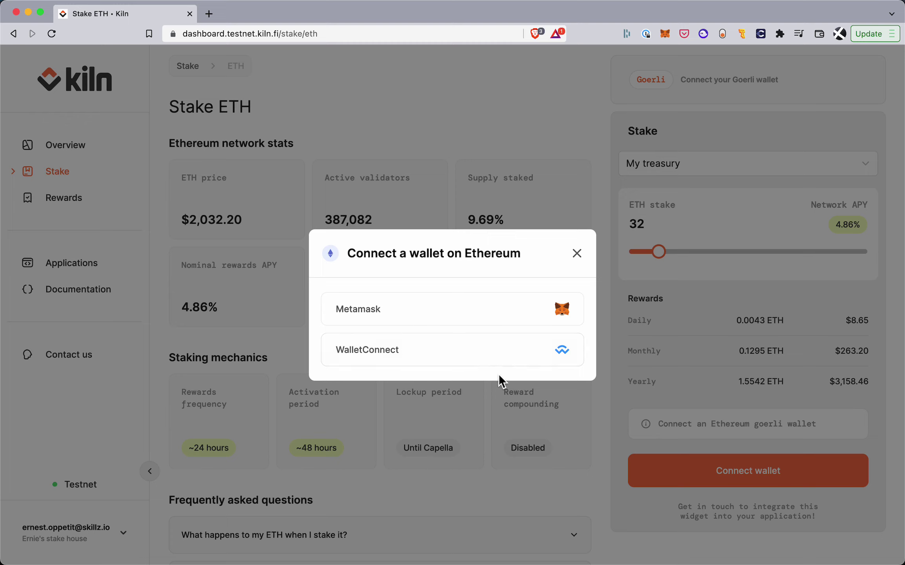
left_click(518, 319)
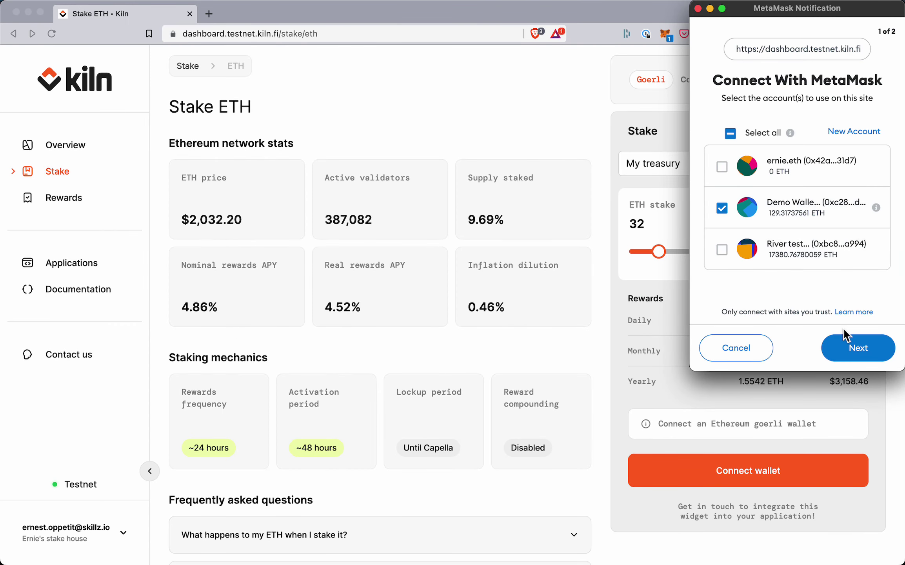
left_click(868, 349)
left_click(867, 349)
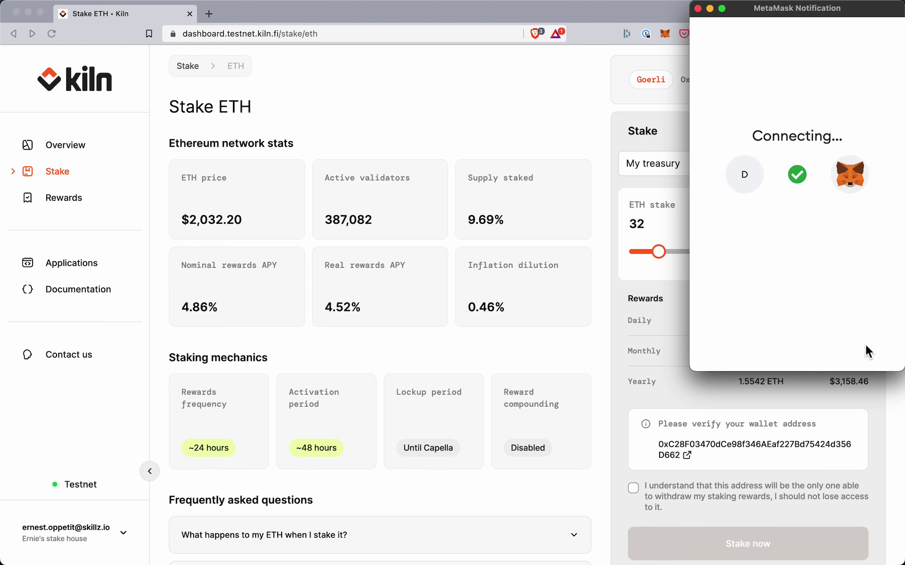
Step: Check the connected wallet address, accept that only it can withdraw the staking rewards, and submit the 32 ETH stake
scroll(663, 392, "down", 2)
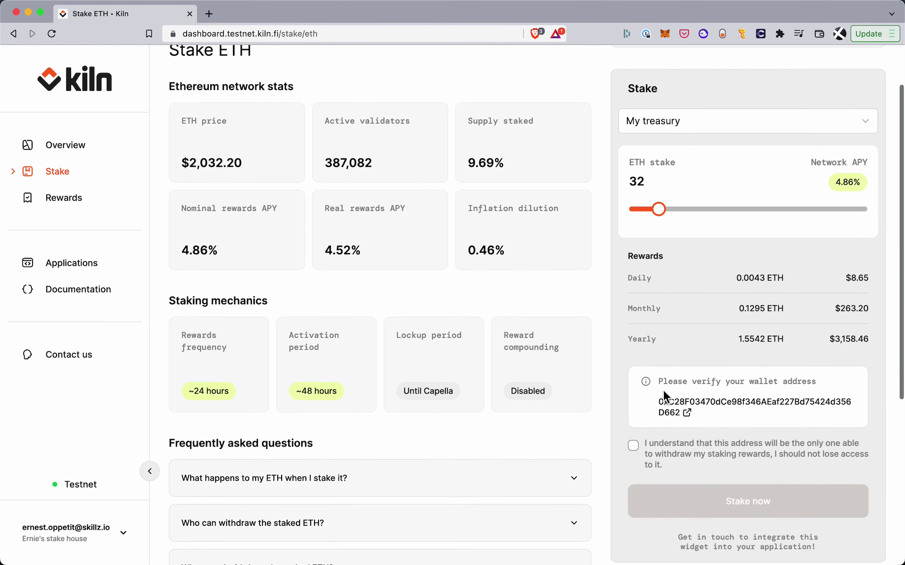
scroll(663, 388, "up", 2)
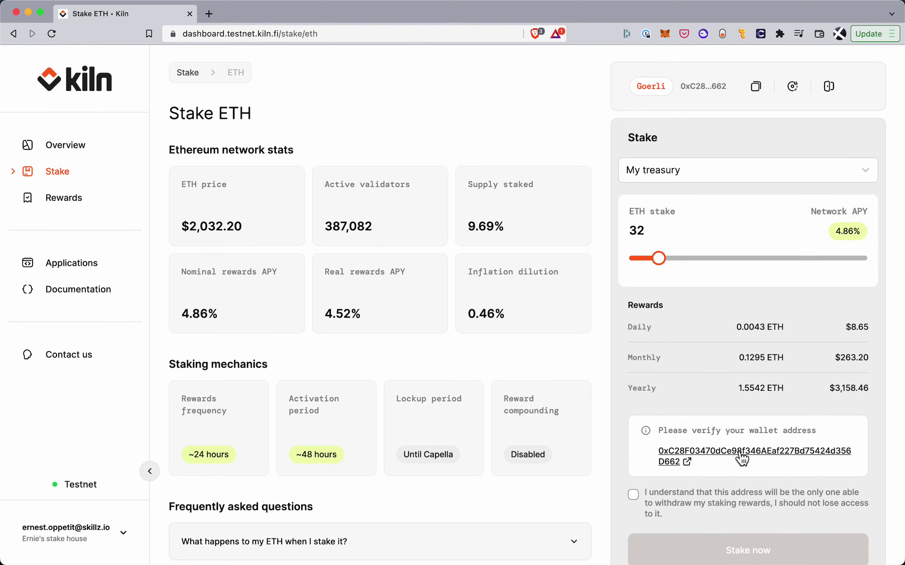
scroll(710, 480, "down", 2)
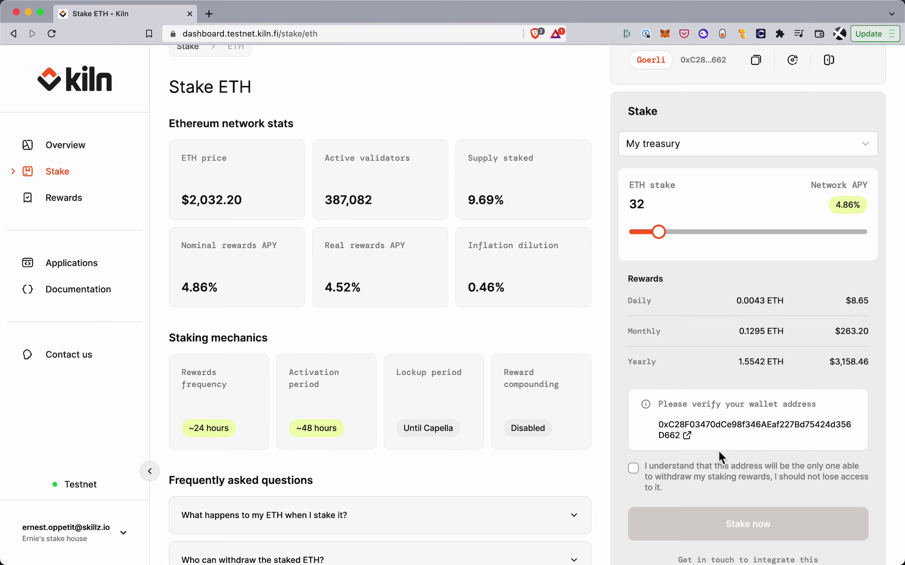
left_click(634, 469)
scroll(649, 477, "down", 1)
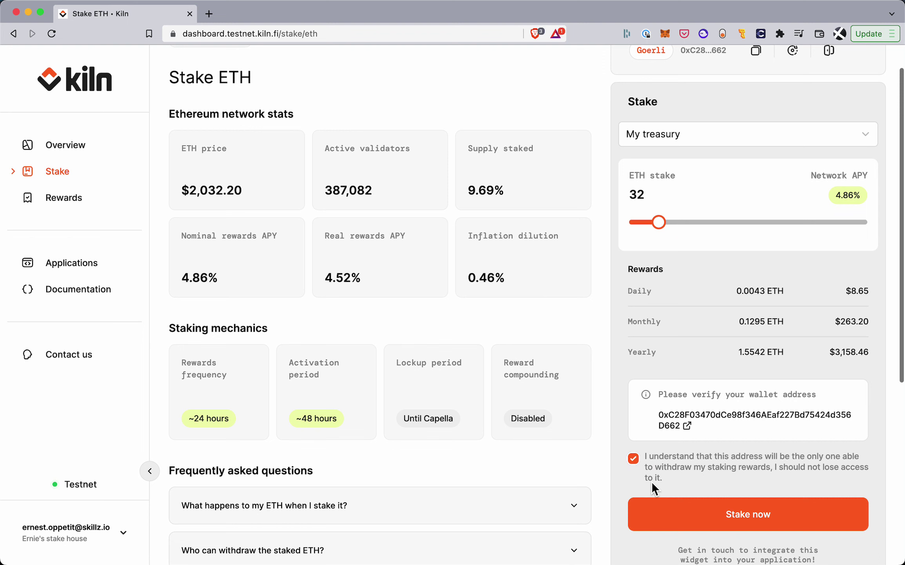
left_click(686, 514)
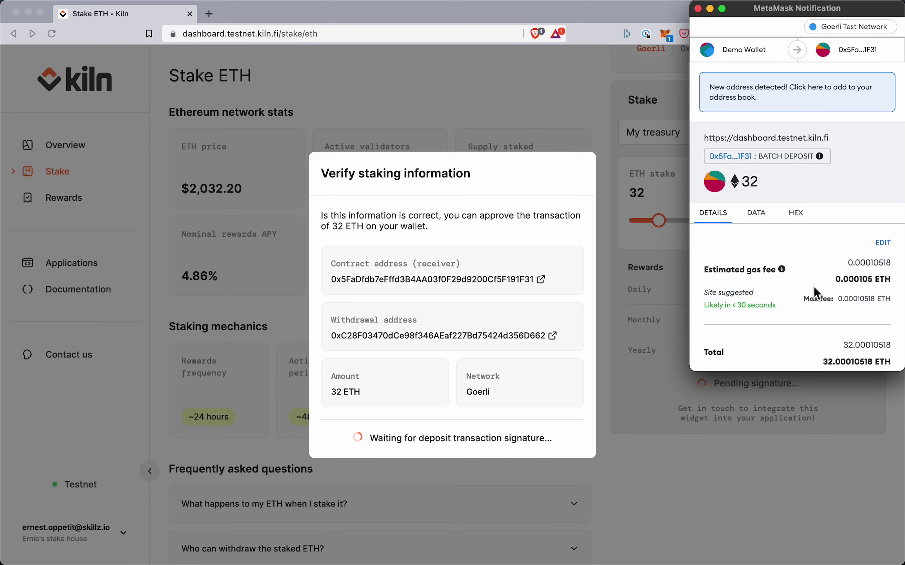
Step: Review the gas fee and total of the 32 ETH batch deposit in MetaMask and approve the transaction
scroll(814, 285, "down", 3)
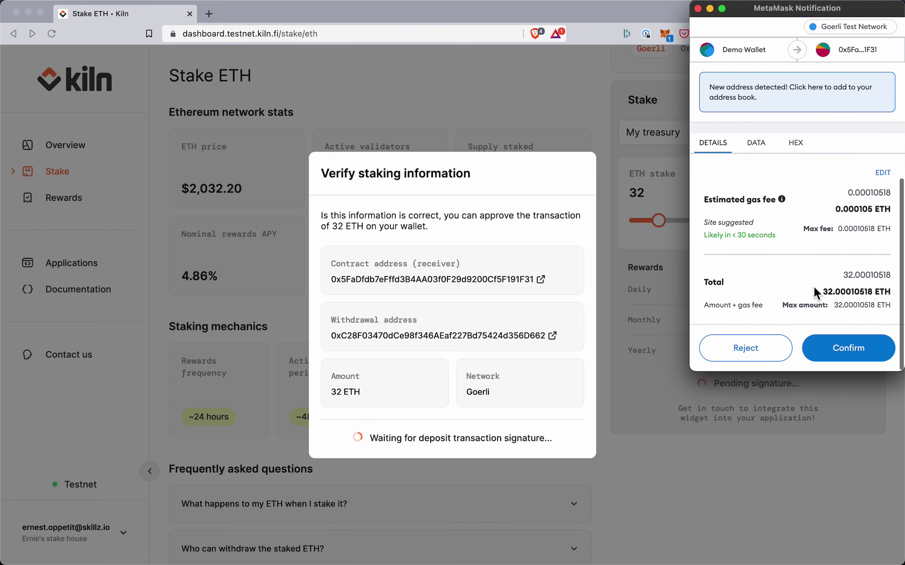
scroll(813, 285, "up", 3)
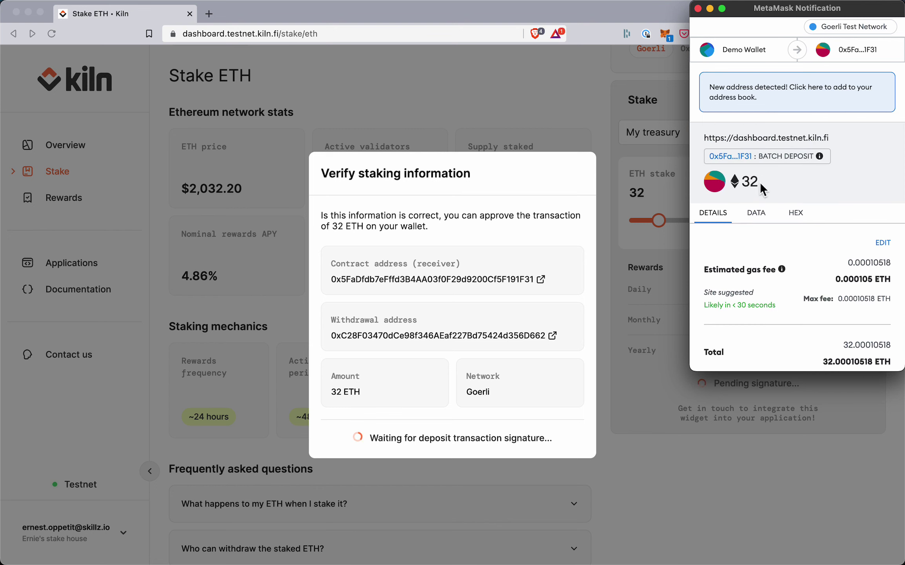
scroll(800, 318, "down", 1)
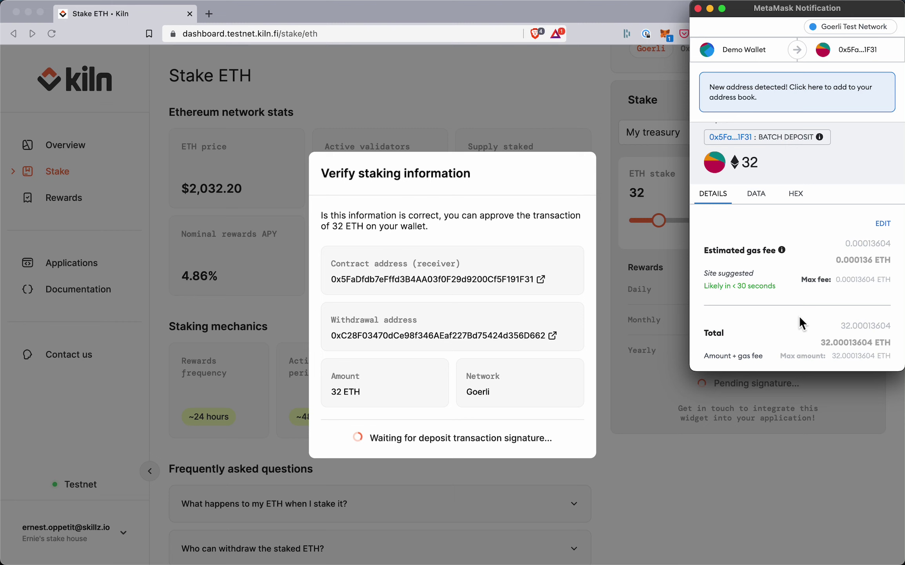
scroll(799, 315, "down", 3)
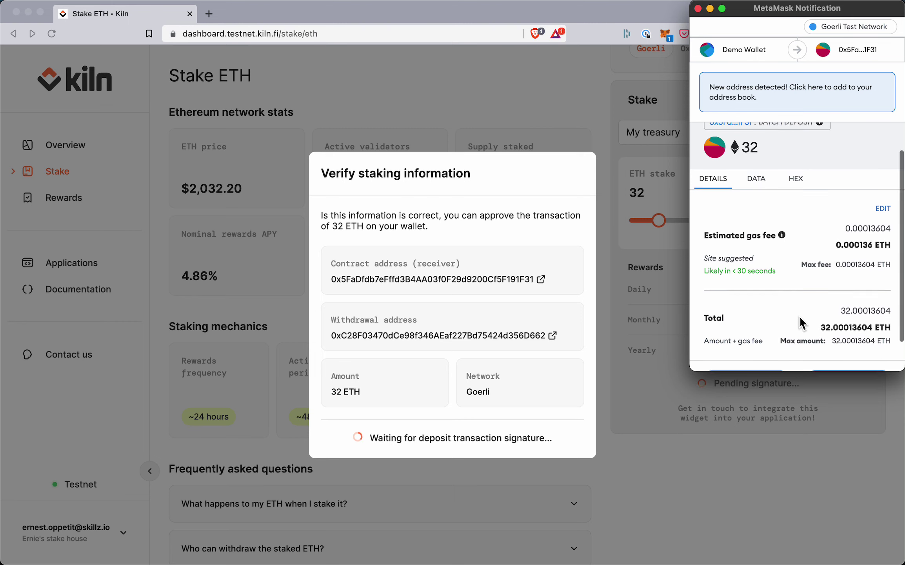
scroll(824, 272, "up", 3)
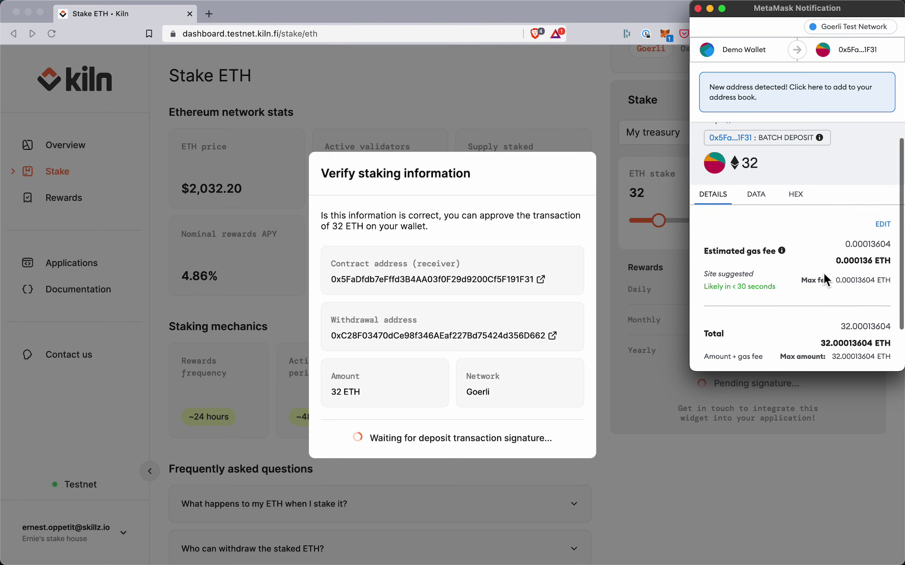
scroll(824, 272, "down", 3)
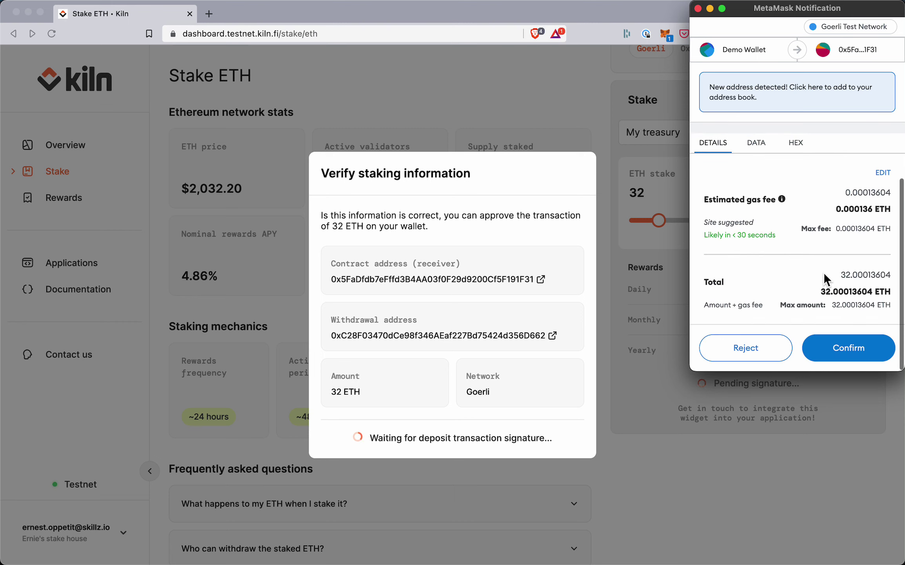
left_click(859, 356)
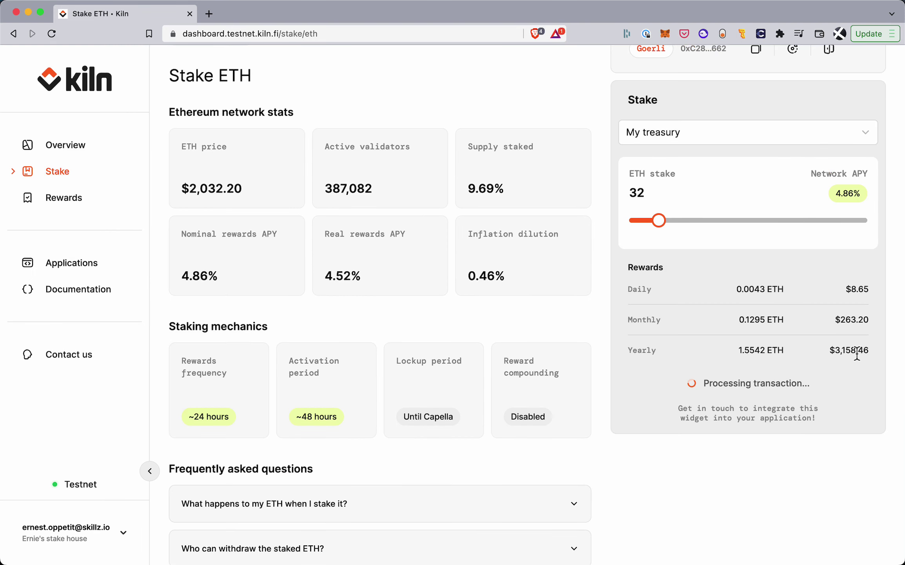
Step: Open the ETH rewards of My treasury from the completed stake and look through the list of stakes
scroll(843, 361, "up", 2)
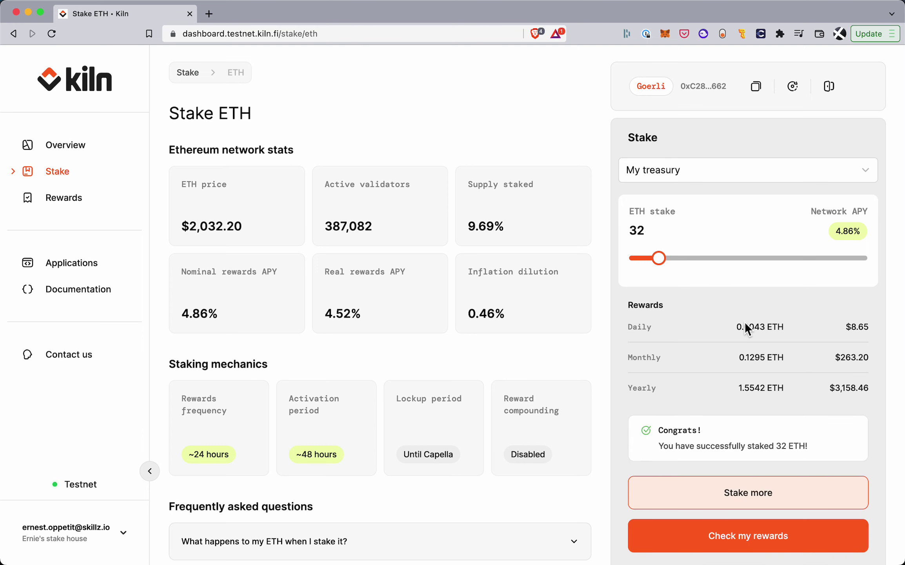
scroll(744, 322, "down", 3)
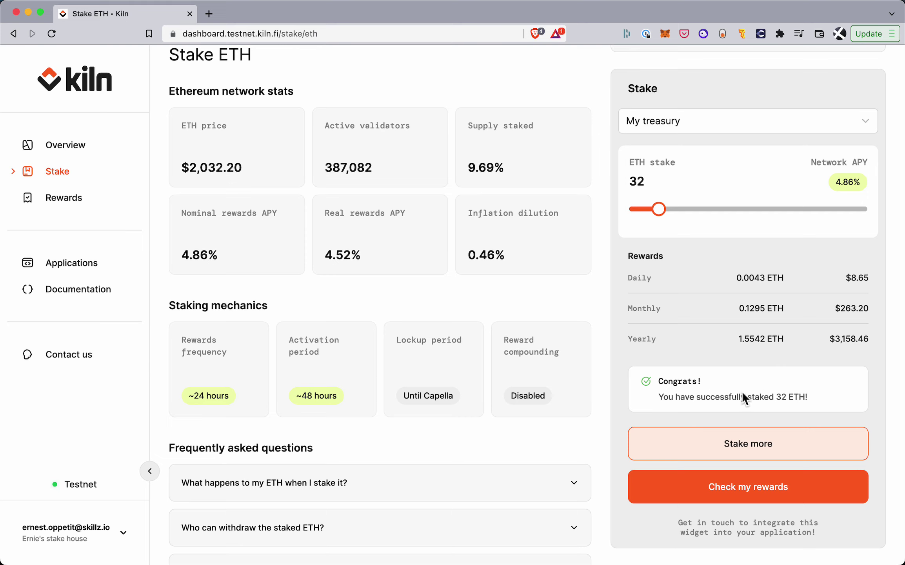
left_click(756, 499)
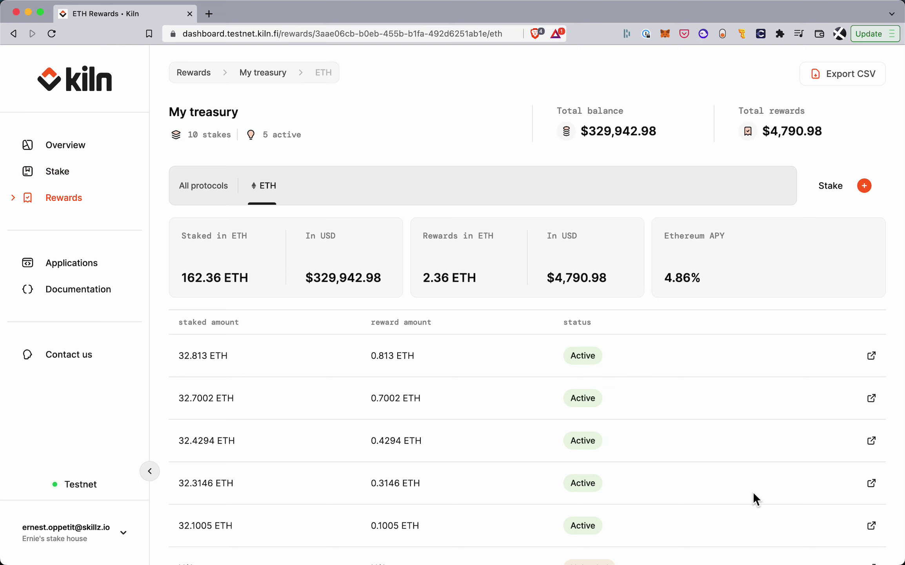
scroll(753, 492, "down", 2)
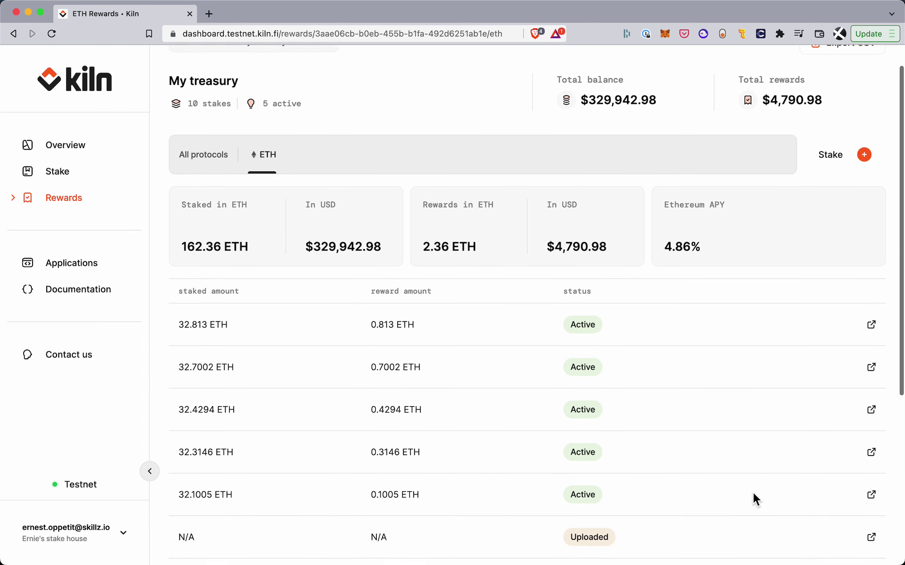
scroll(753, 491, "up", 2)
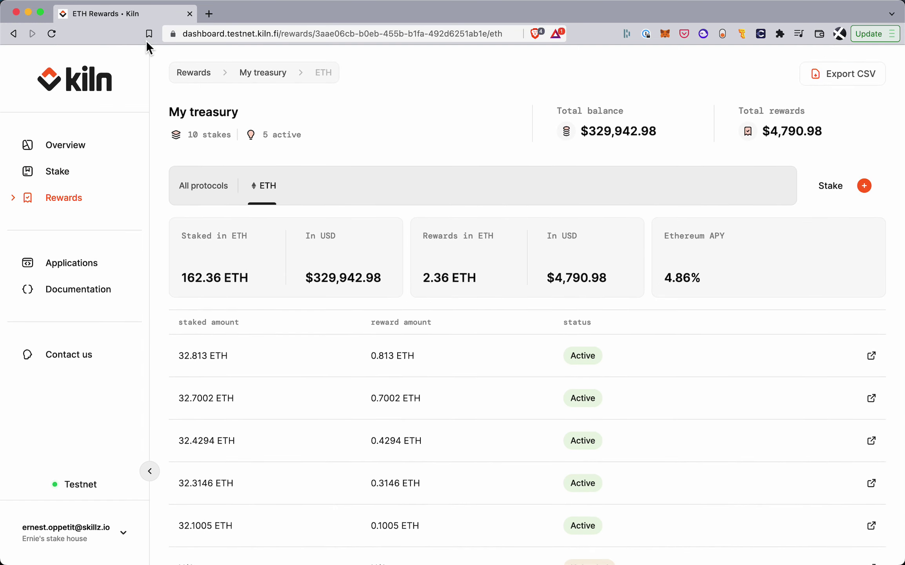
Step: Review the My treasury stakes and their statuses, and read the explanation of the Deployment review status
left_click_drag(171, 106, 200, 109)
left_click(240, 102)
scroll(447, 257, "down", 5)
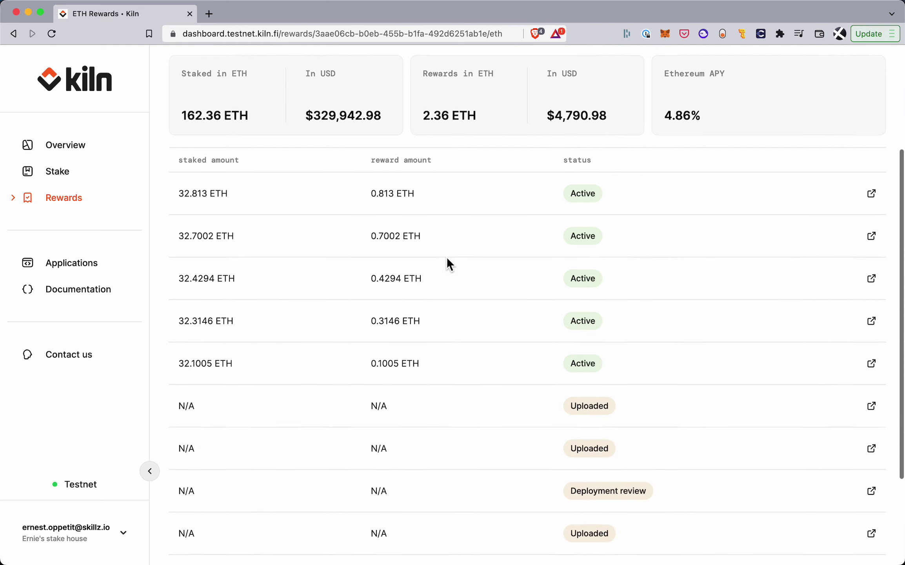
scroll(451, 339, "up", 1)
scroll(451, 340, "up", 1)
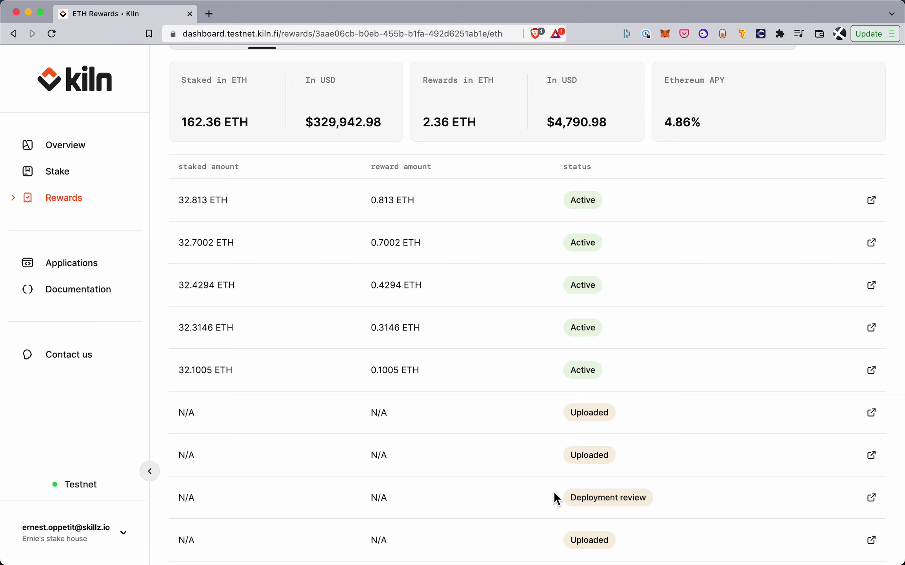
mouse_move(586, 505)
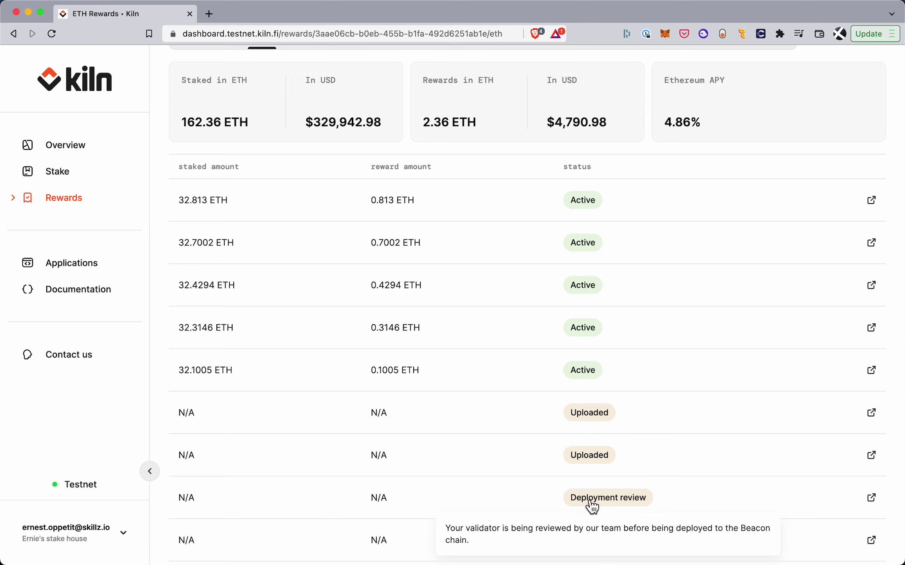
scroll(527, 469, "up", 1)
scroll(528, 471, "up", 4)
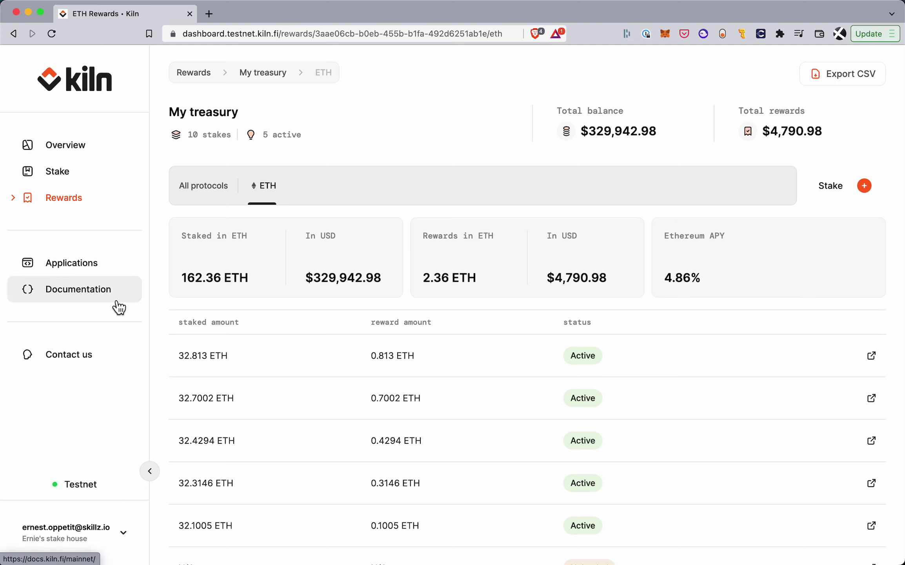
Step: Open the Ethereum staking page and highlight the note about integrating the staking widget into an application
left_click(123, 205)
left_click(106, 179)
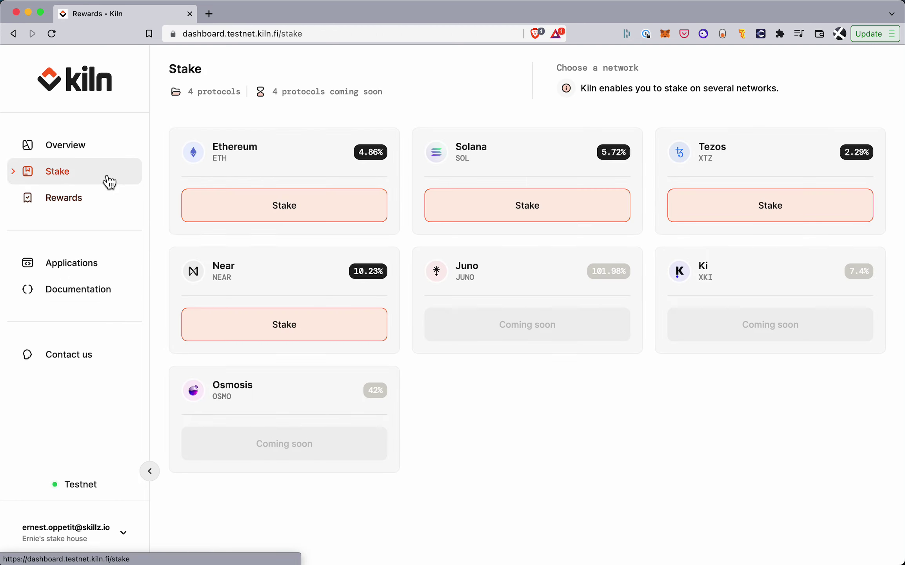
left_click(315, 212)
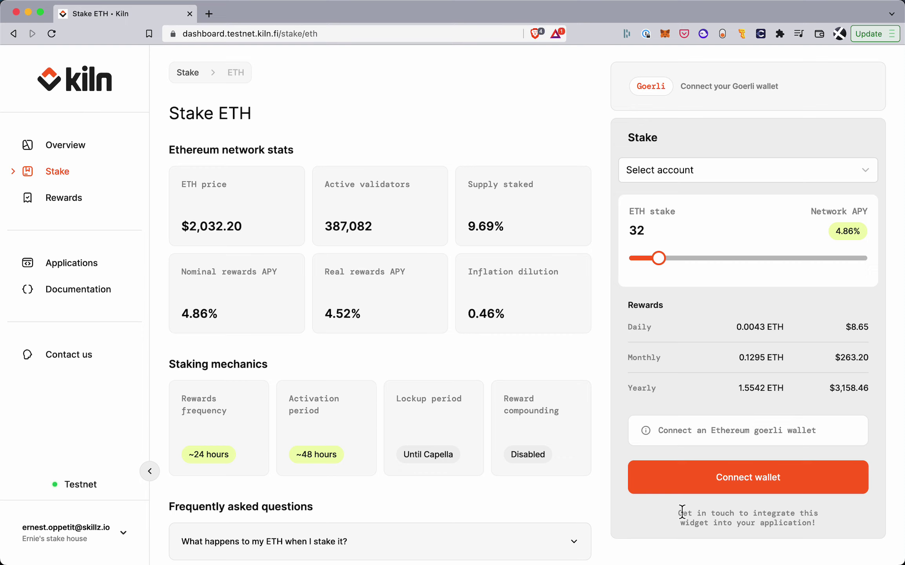
left_click_drag(679, 511, 822, 519)
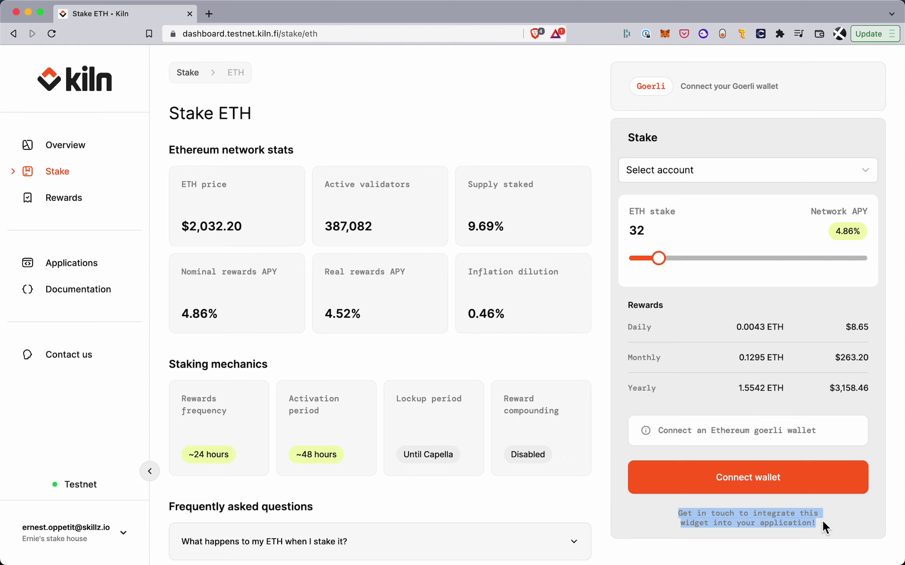
left_click(822, 519)
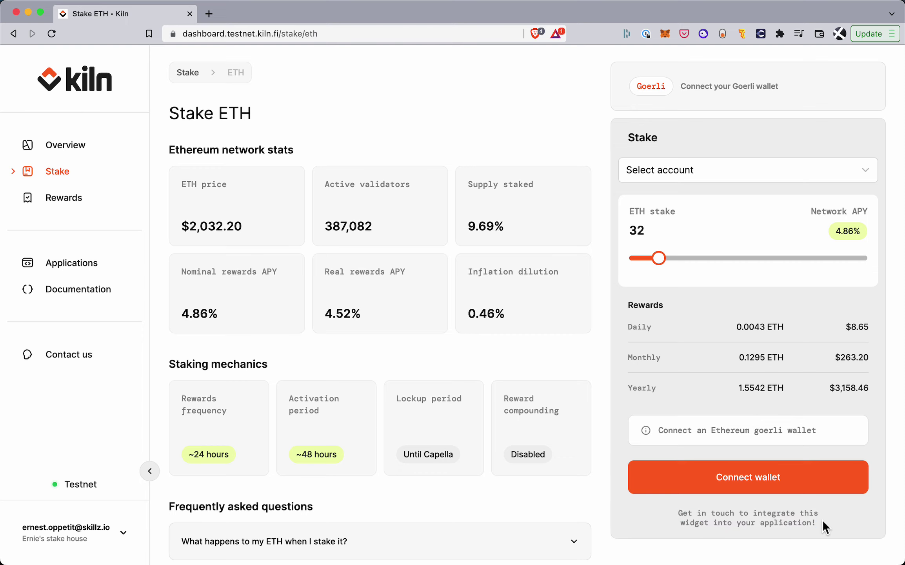
Step: Open the Kiln documentation and view the Product architecture diagram in the introduction
left_click(96, 291)
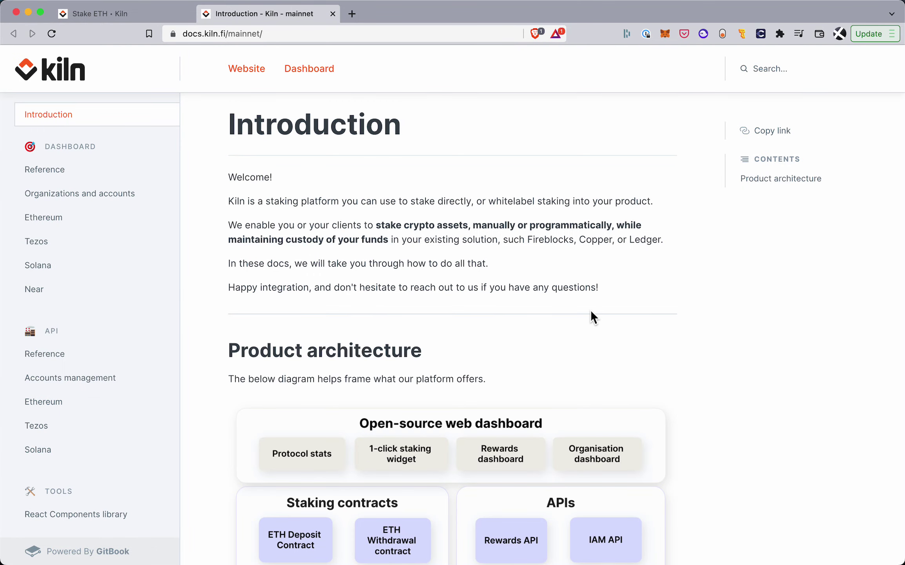
scroll(591, 312, "down", 2)
scroll(591, 309, "down", 10)
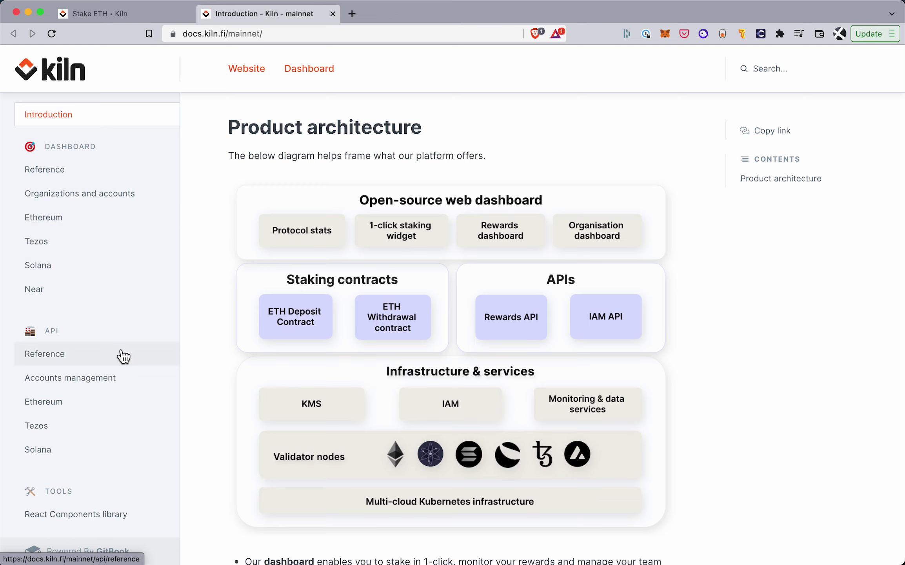
Step: Open the Ethereum API documentation and read through the stake object, state machine, network stats object and API routes
left_click(119, 410)
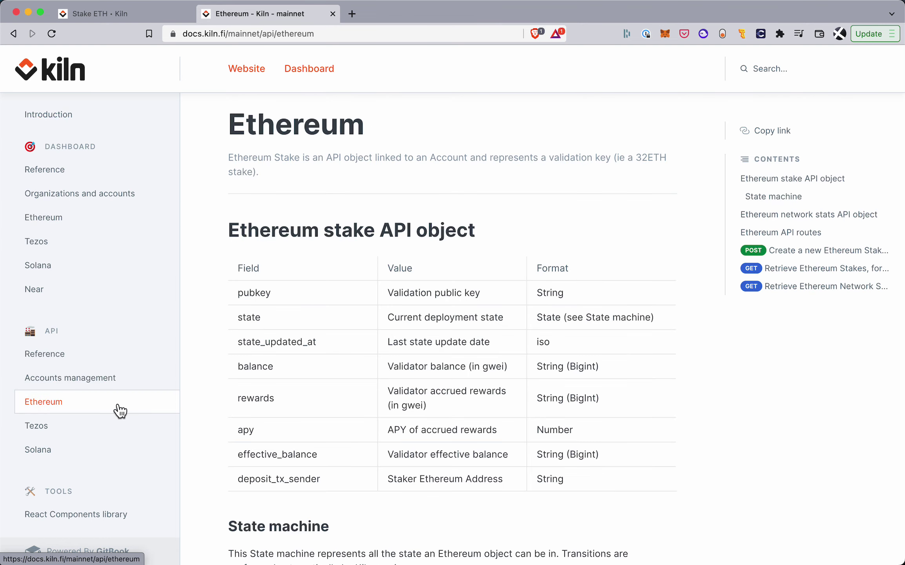
scroll(368, 381, "down", 7)
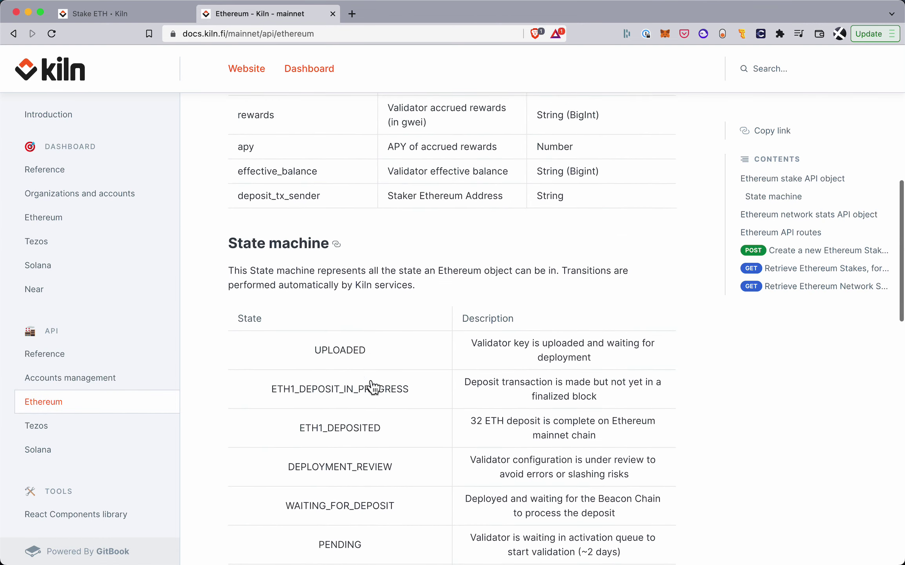
scroll(371, 383, "up", 9)
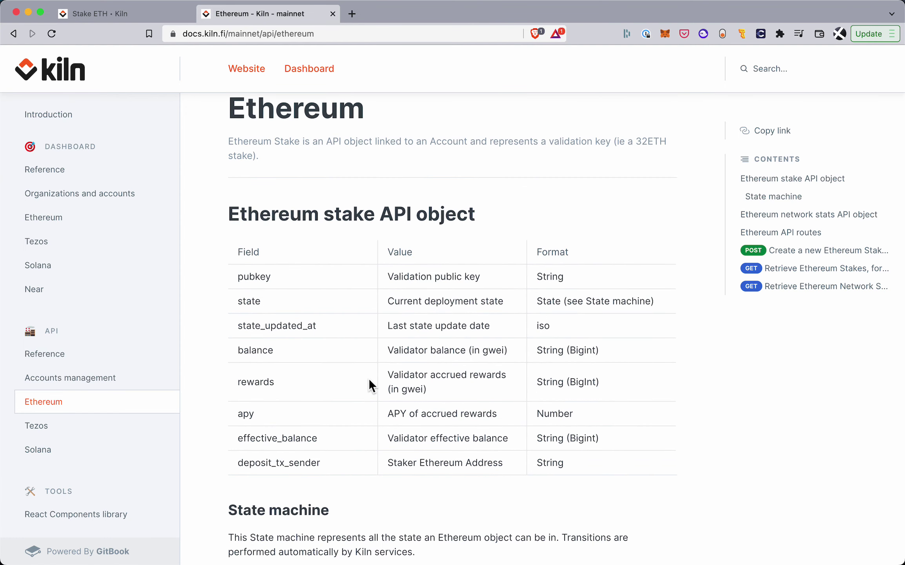
scroll(370, 382, "down", 1)
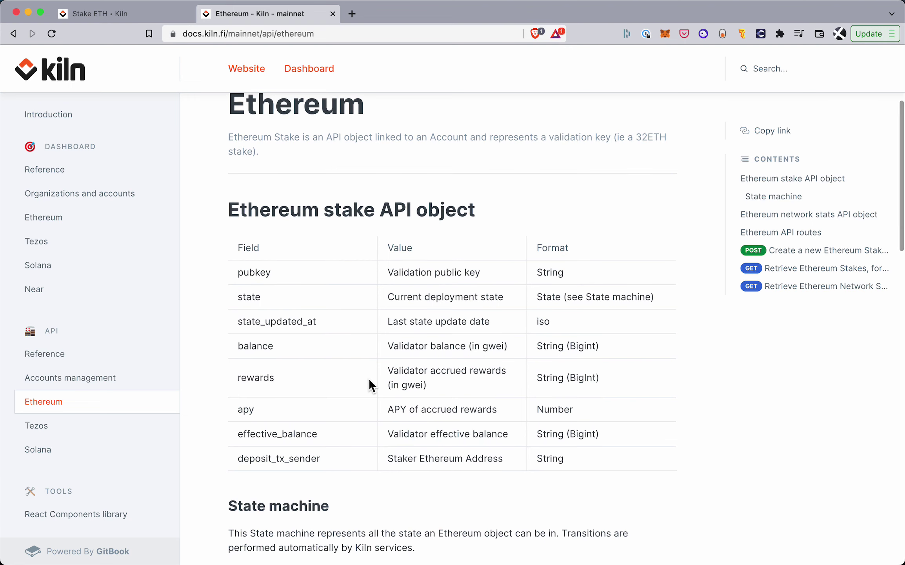
scroll(369, 379, "down", 15)
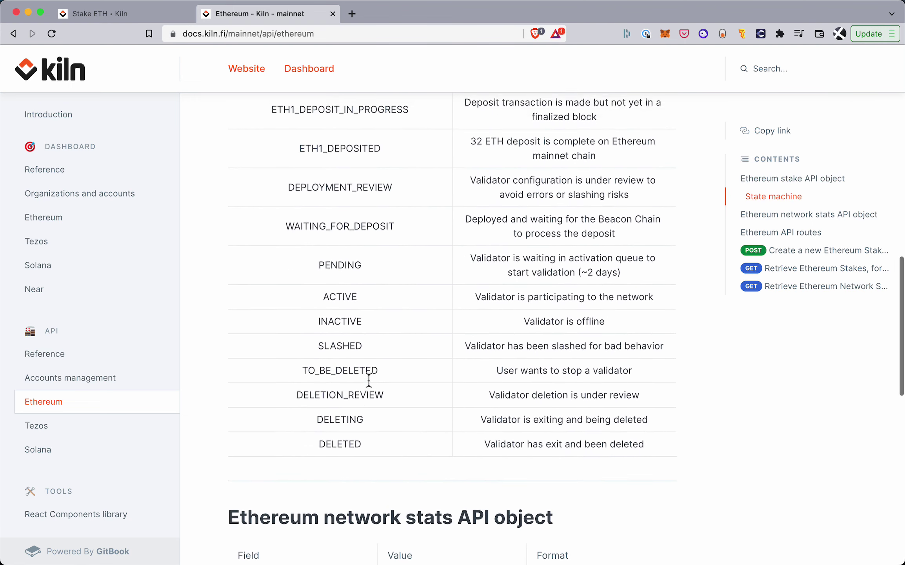
scroll(369, 379, "down", 7)
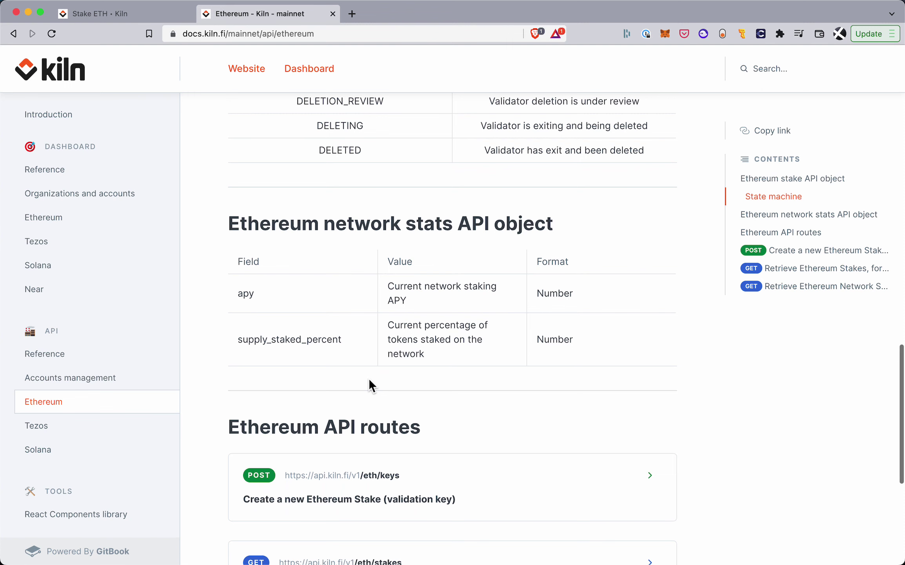
scroll(371, 385, "down", 1)
scroll(370, 381, "up", 10)
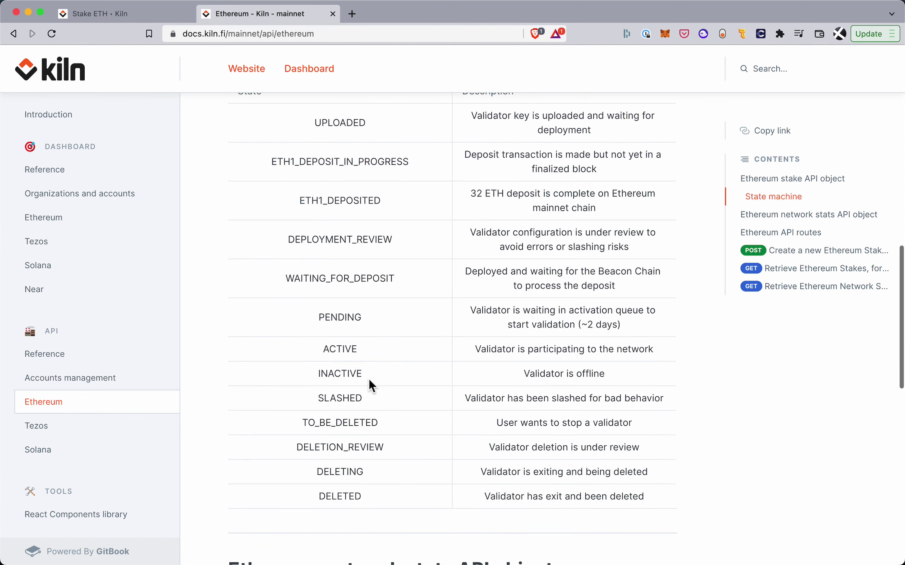
scroll(368, 379, "down", 10)
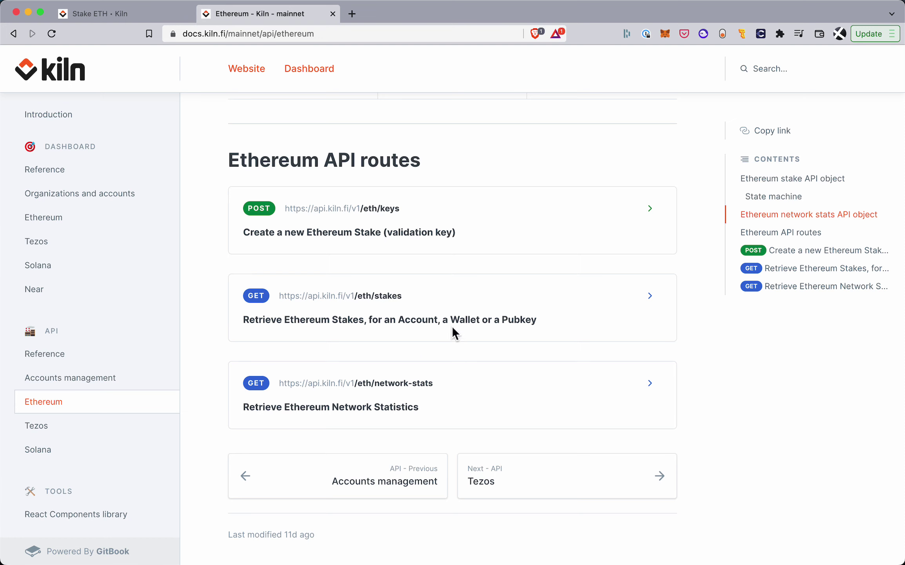
Step: Expand the GET /eth/stakes route and its 200: OK response, and highlight the rewards line in the sample data
left_click(647, 296)
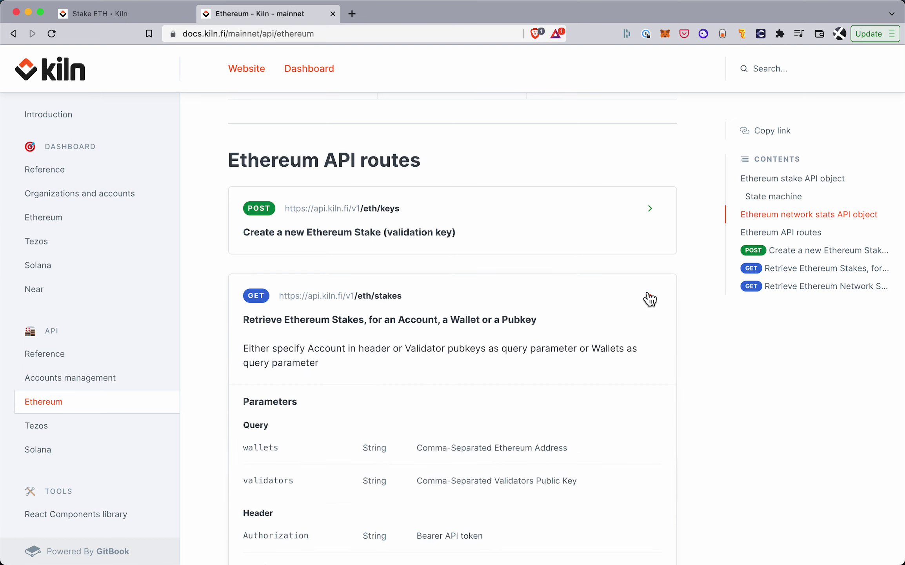
scroll(583, 375, "down", 3)
scroll(582, 375, "down", 5)
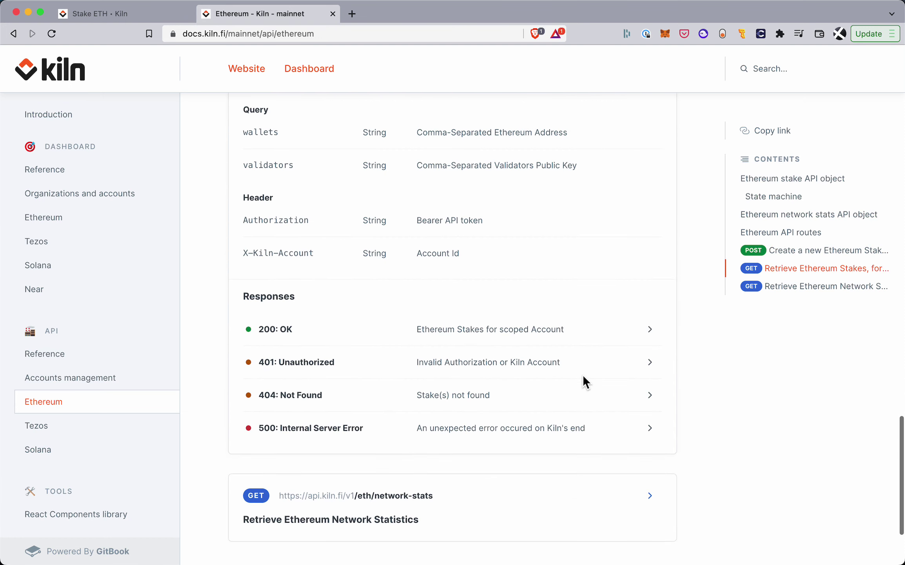
left_click(648, 330)
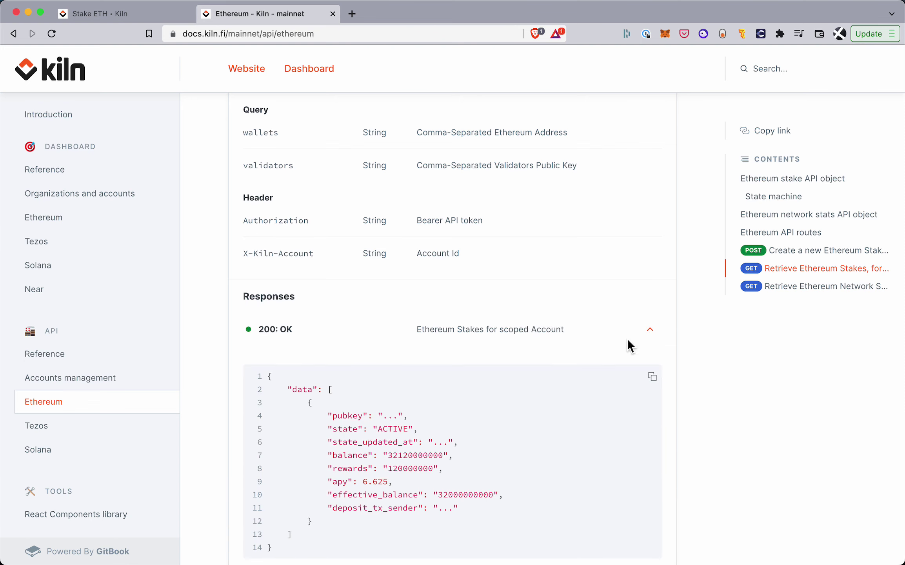
scroll(588, 392, "down", 2)
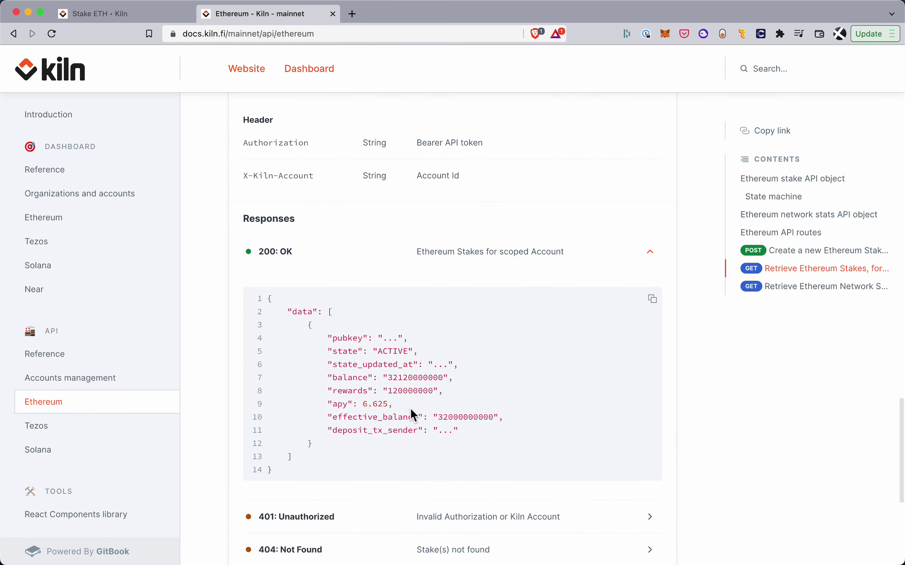
triple_click(377, 391)
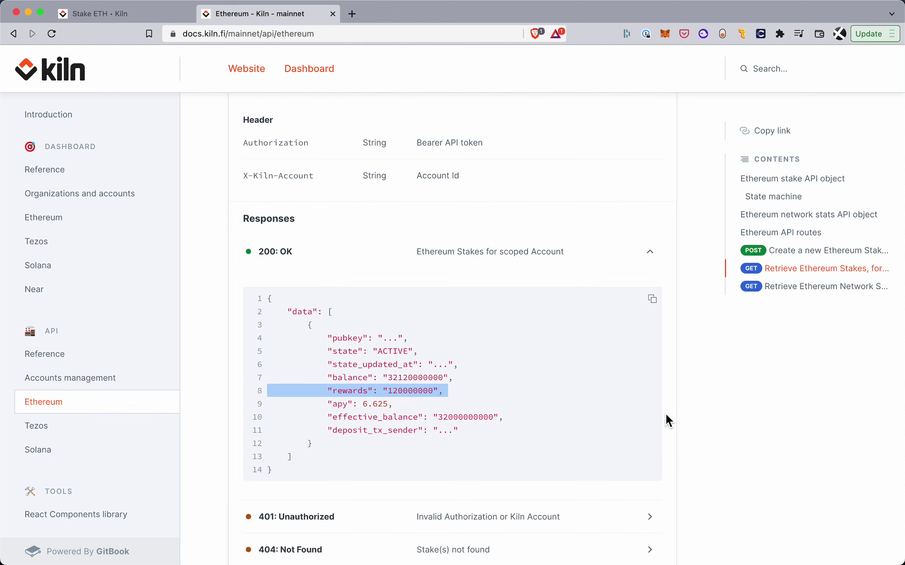
scroll(666, 412, "up", 2)
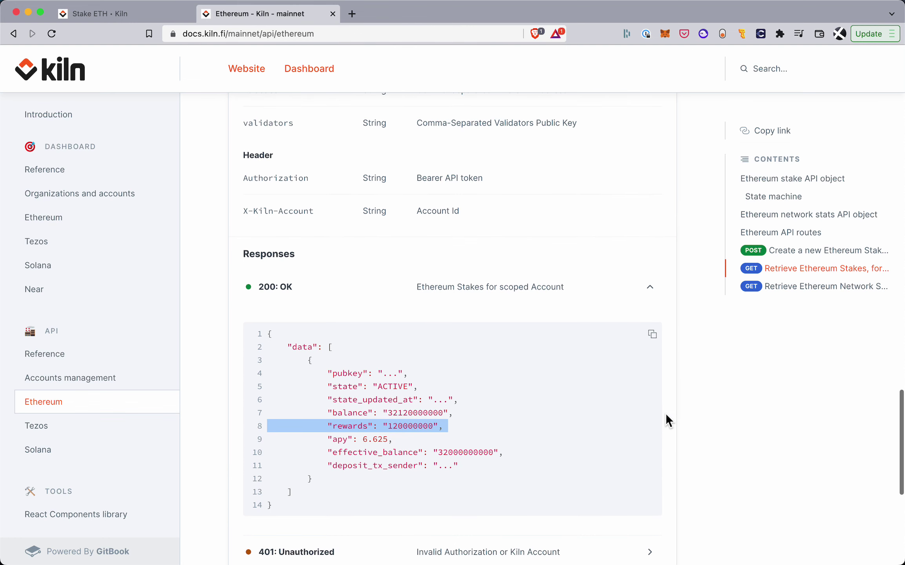
Step: Open the dashboard's Applications page for managing API tokens, and return to the Ethereum API documentation
left_click(117, 13)
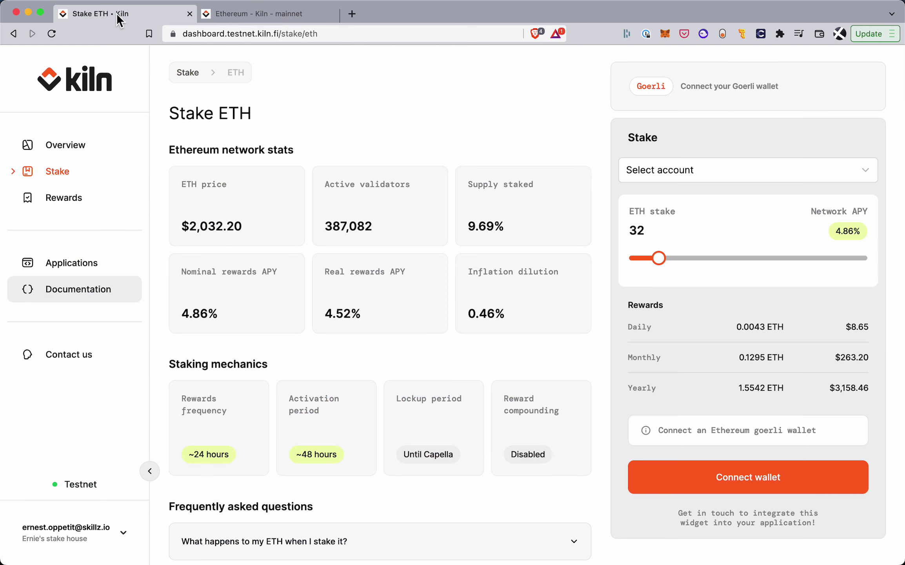
left_click(118, 276)
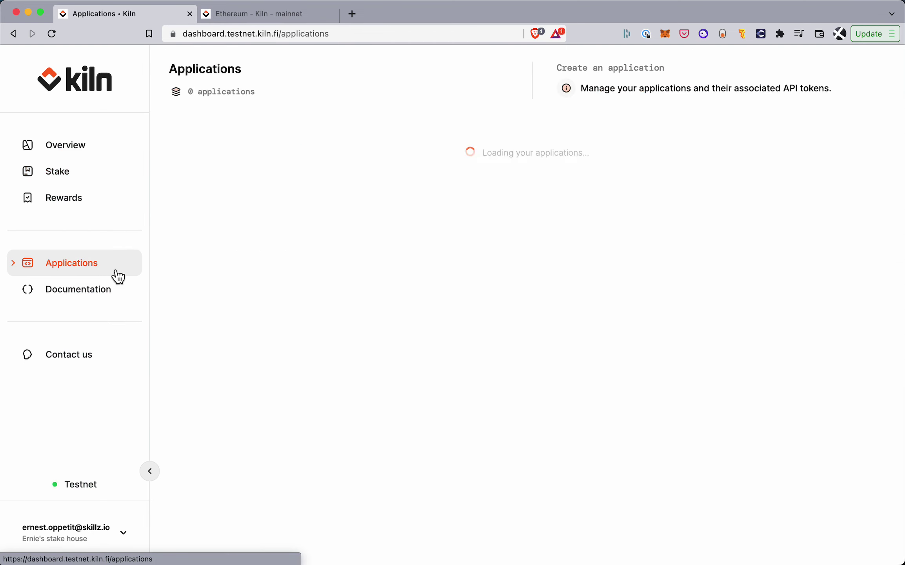
left_click(287, 16)
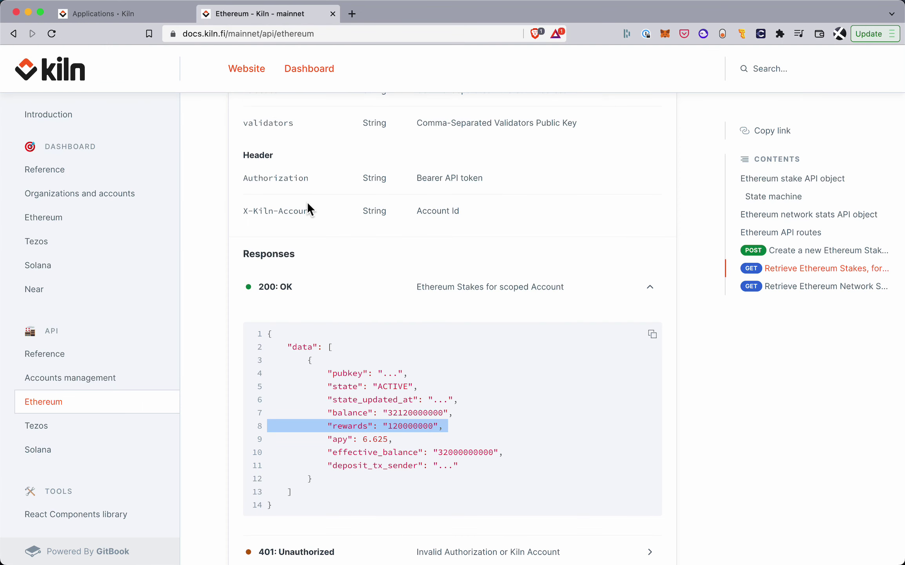